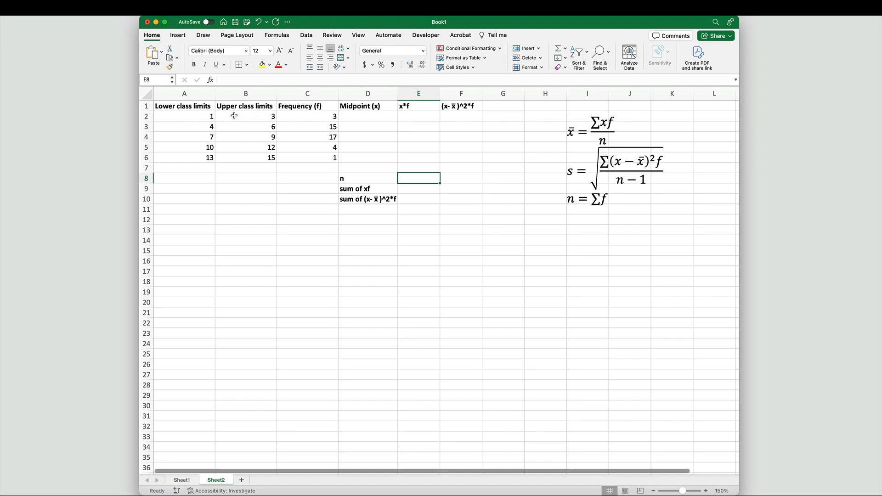
Step: Enter the formula =(A2+B2)/2 in the first Midpoint (x) cell to average the class limits
left_click(356, 119)
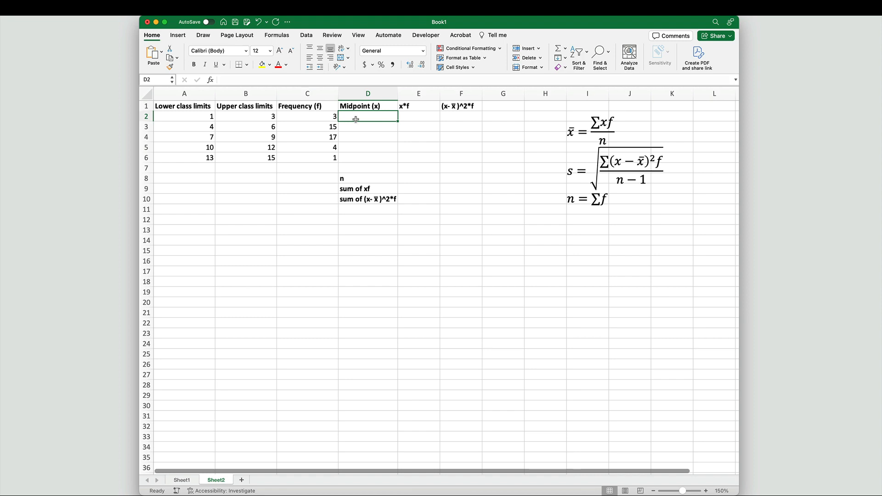
type("=(")
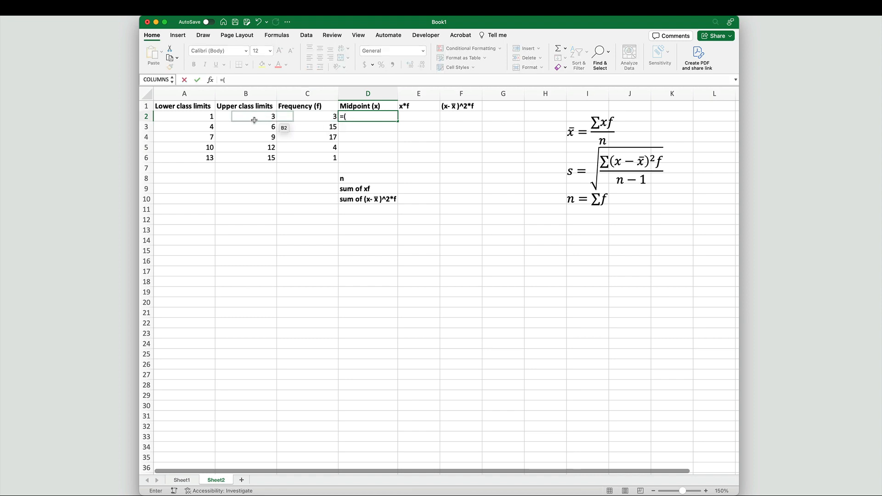
left_click(189, 116)
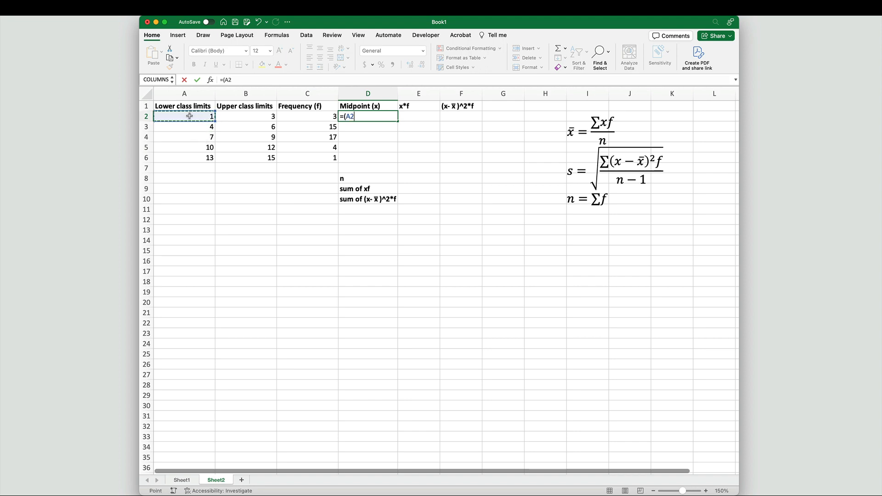
type("+")
left_click(232, 116)
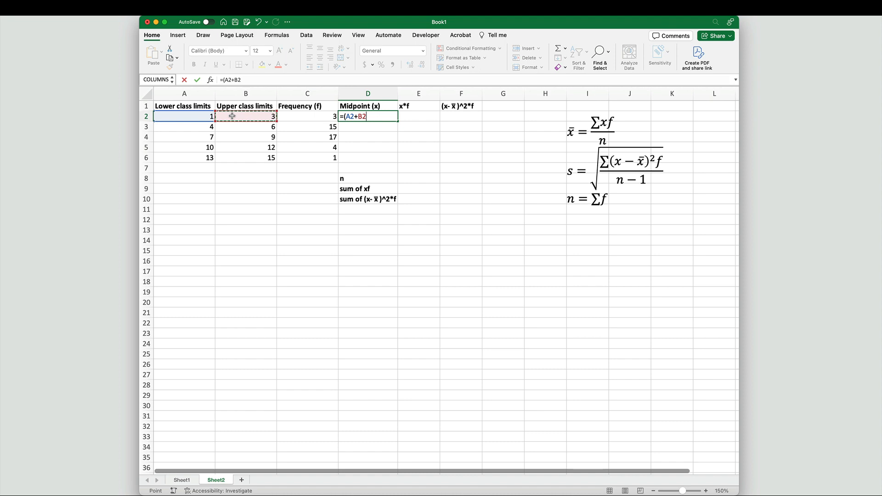
type(")/2")
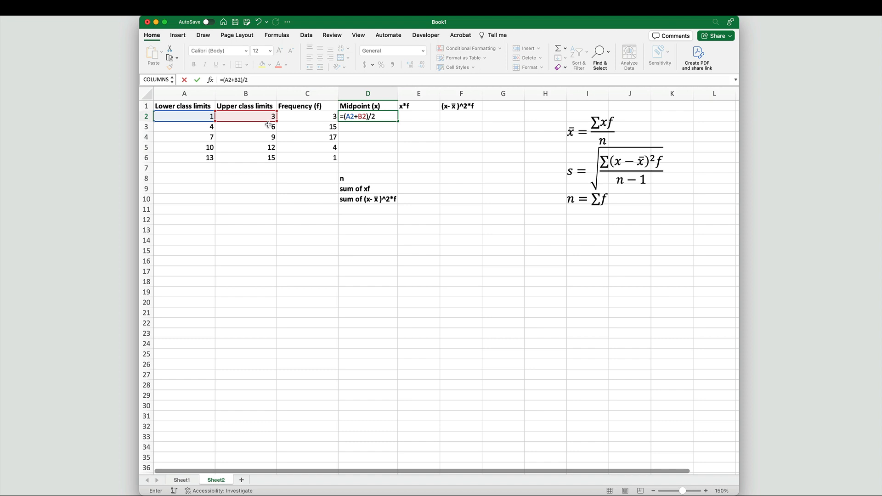
key("Return")
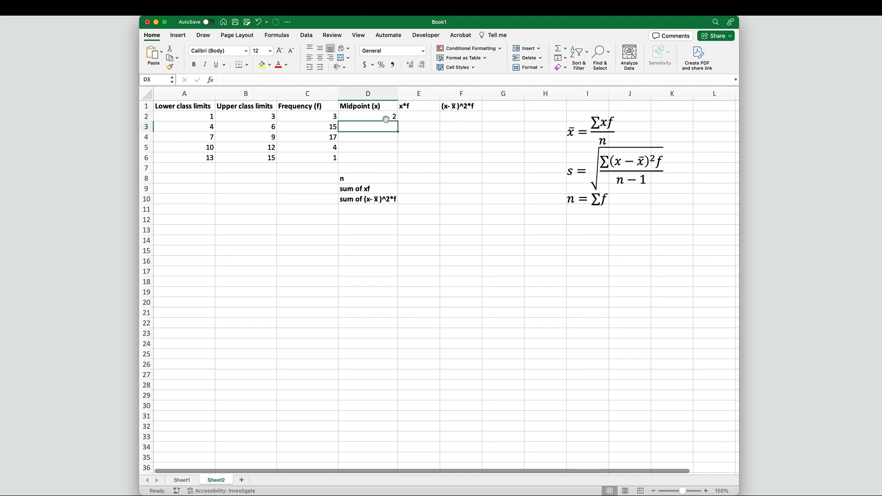
Step: Fill the midpoint formula down the Midpoint (x) column through row 6
left_click(386, 120)
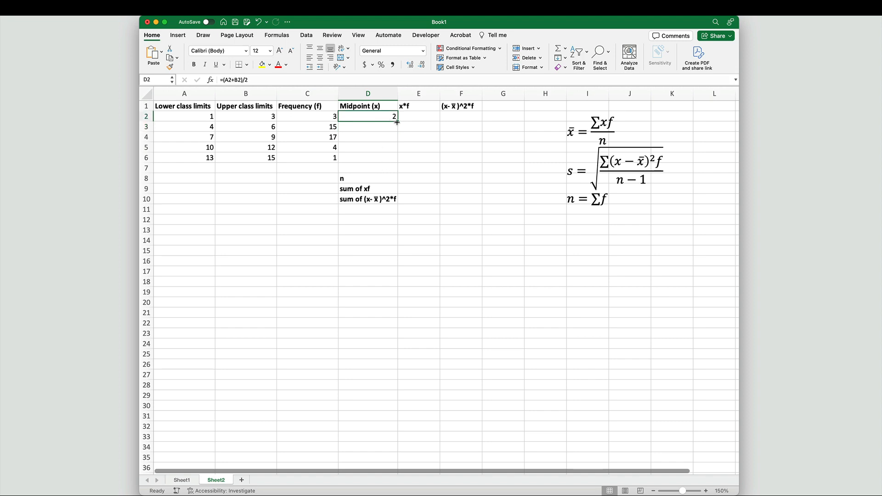
left_click_drag(397, 122, 395, 160)
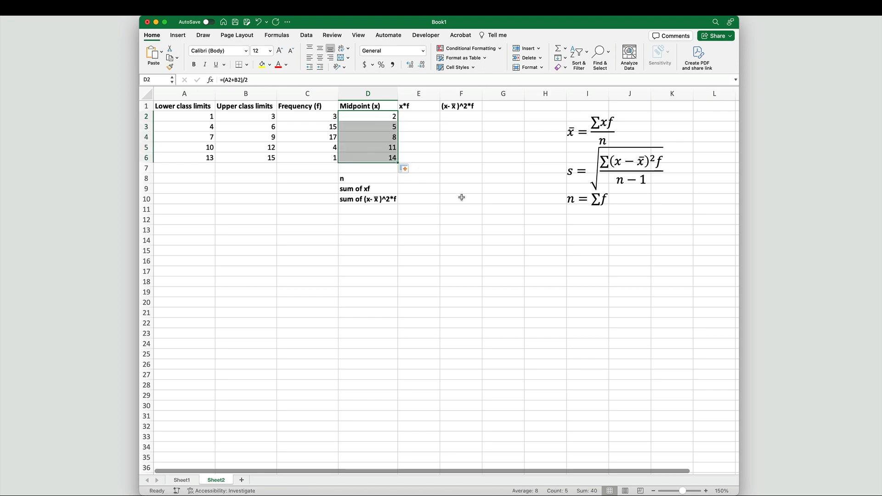
left_click(504, 145)
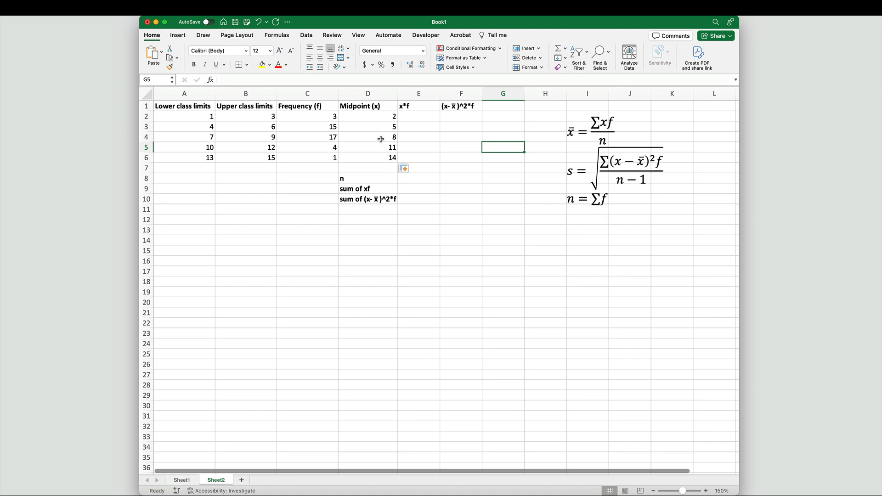
Step: Enter the formula =D2*C2 in the first x*f cell to multiply midpoint by frequency
left_click(428, 114)
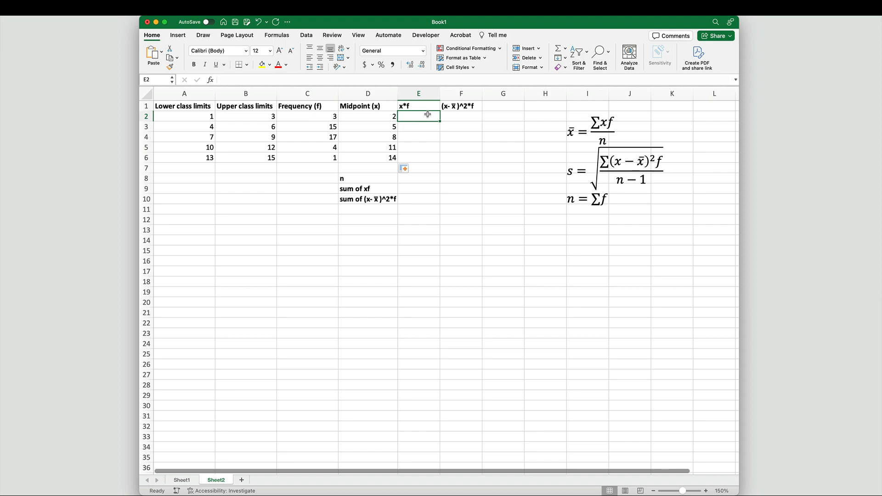
type("=")
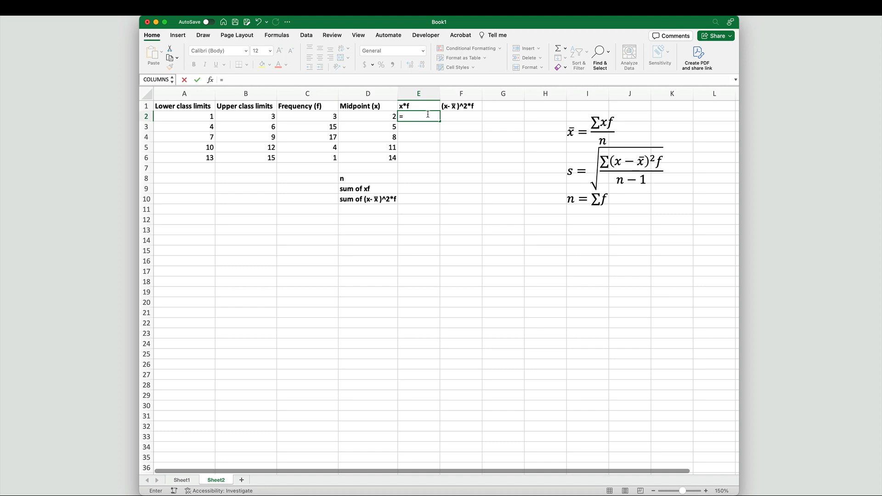
left_click(387, 116)
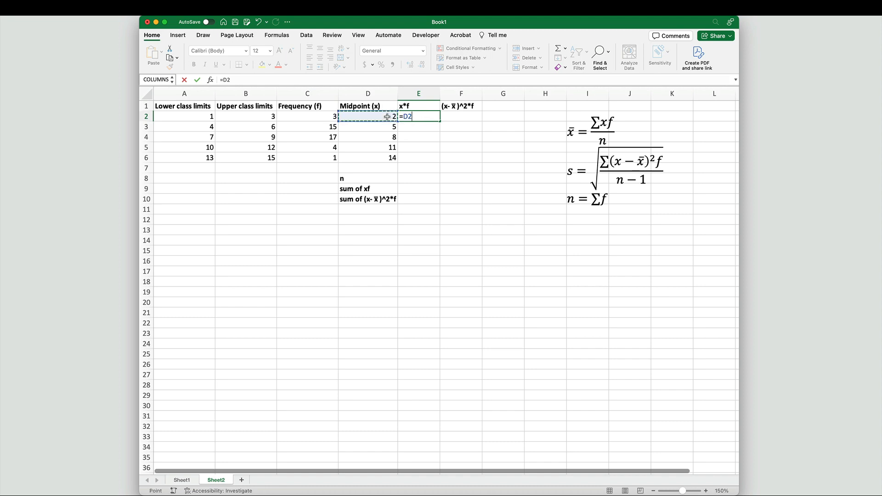
type("*")
left_click(333, 116)
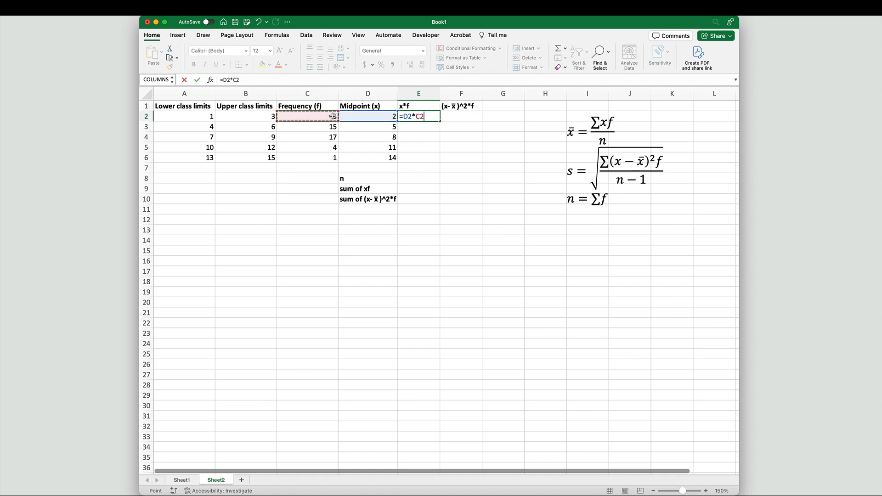
key("Return")
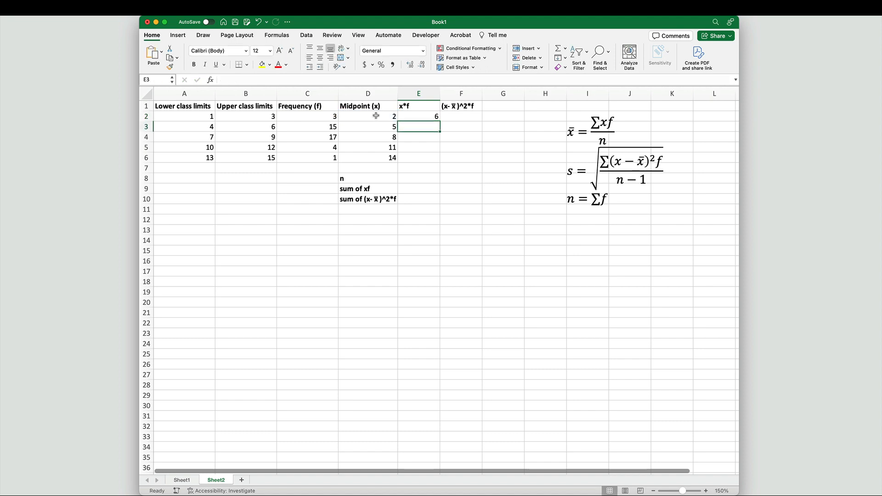
Step: Fill the x*f formula down through row 6
left_click(404, 116)
left_click_drag(441, 121, 440, 158)
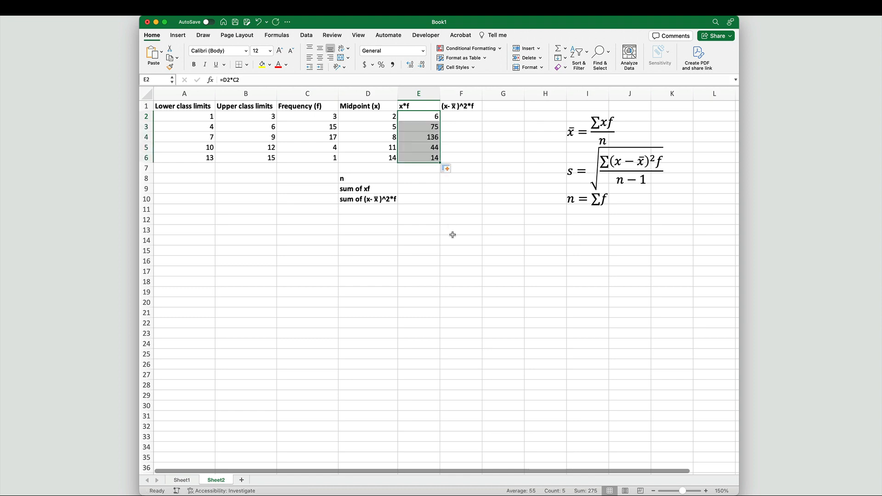
left_click(485, 229)
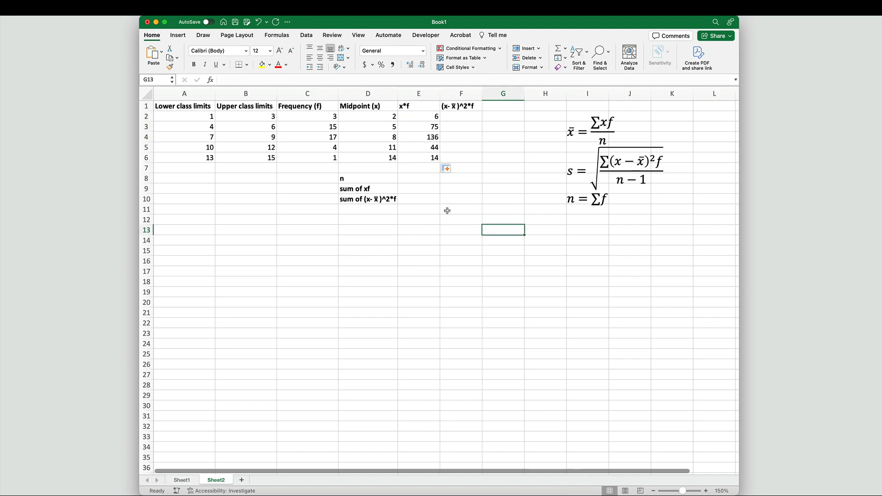
Step: Compute n beside the n label as =SUM(C2:C6), the total of the frequencies
left_click(408, 178)
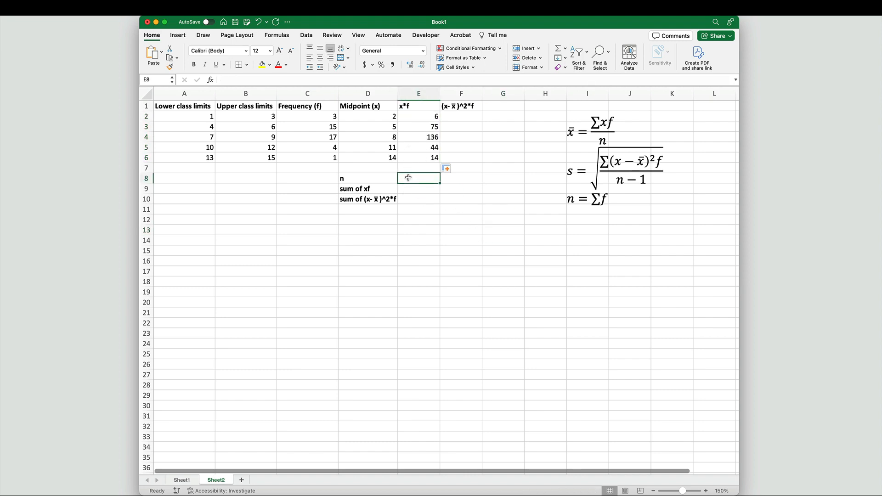
type("=sum(")
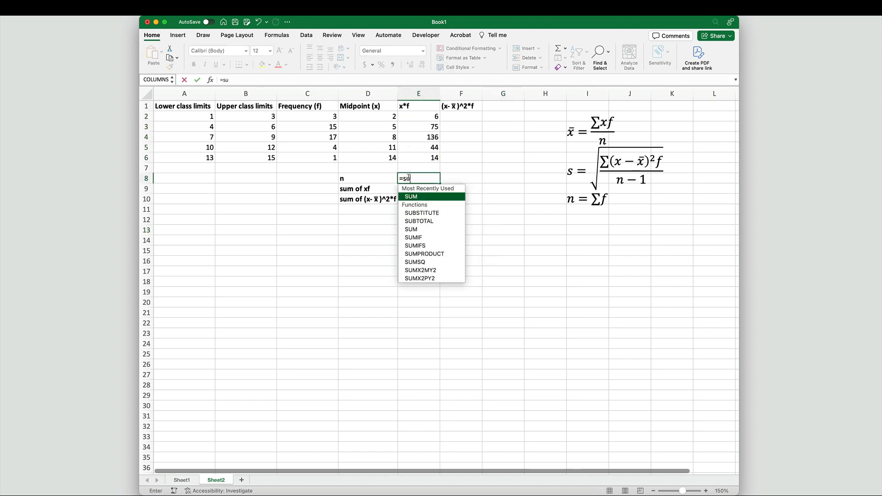
left_click_drag(316, 117, 319, 158)
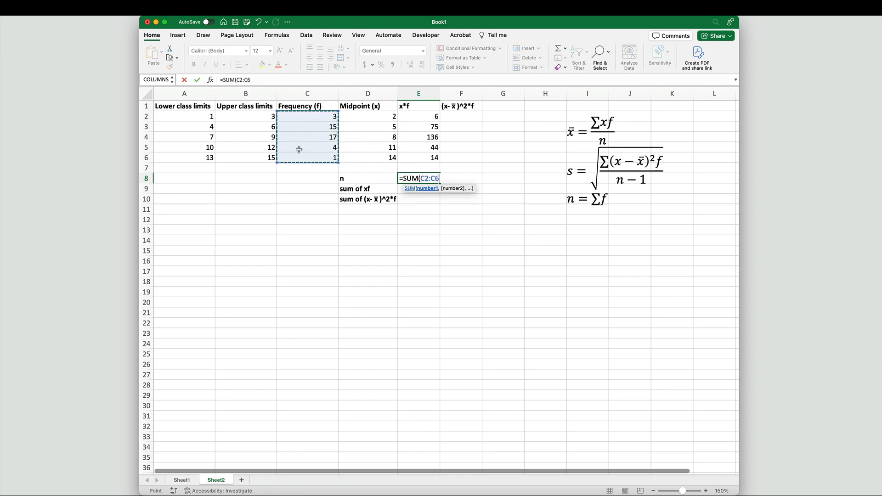
key("Return")
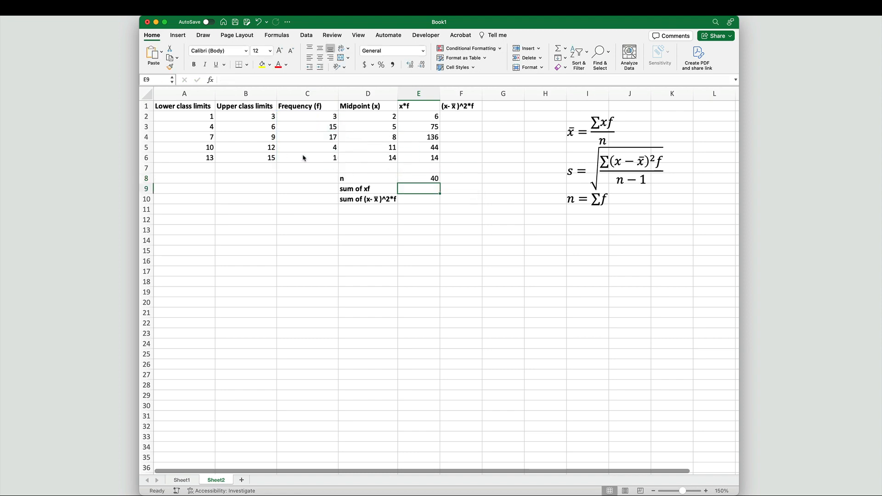
Step: Compute the sum of xf beside its label as =SUM(E2:E6)
type("=")
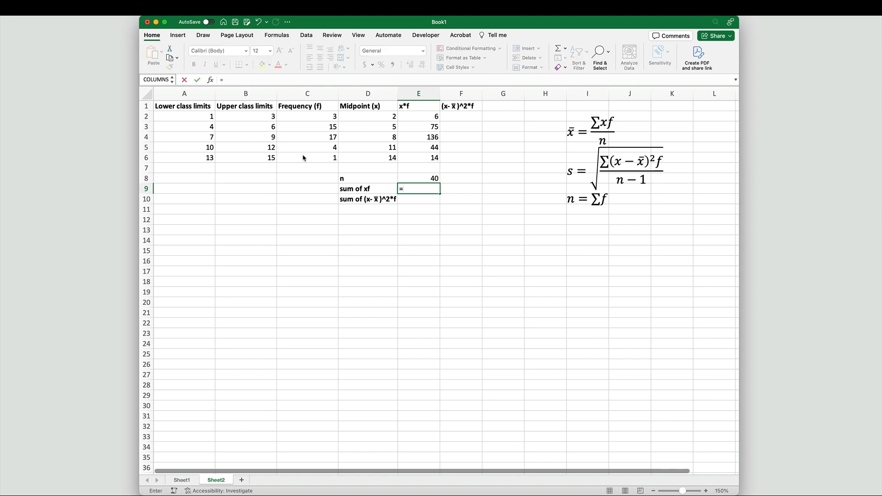
type("SUM(")
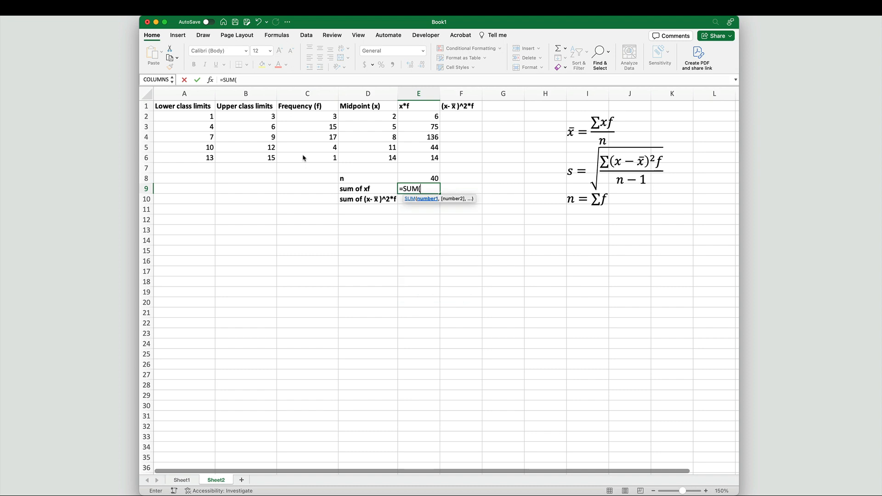
left_click(428, 117)
left_click_drag(430, 126, 430, 158)
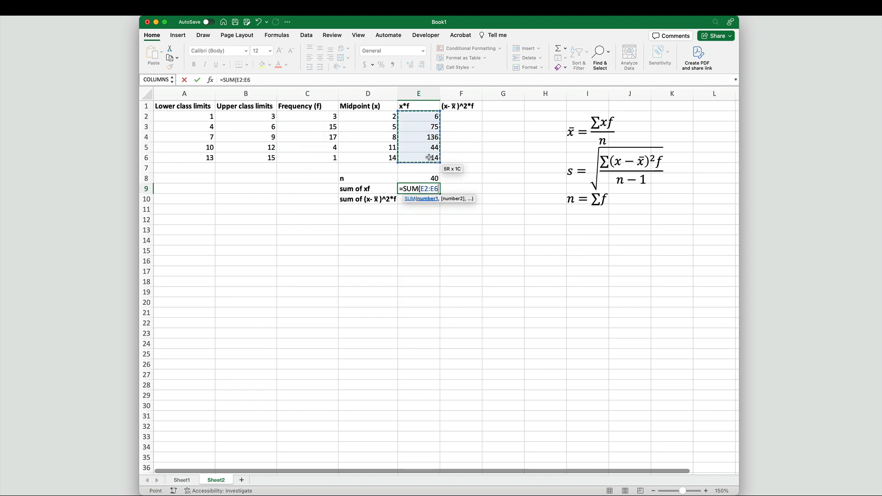
type(")")
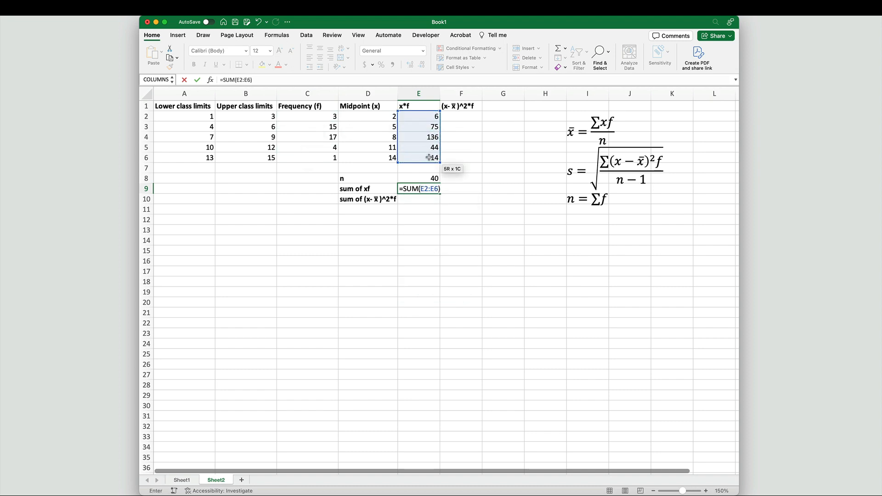
key("Return")
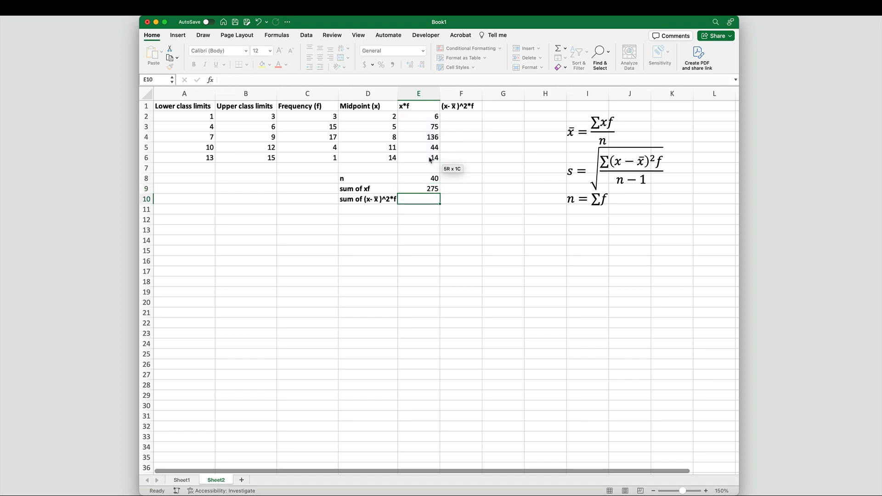
Step: Add the label "est. s. mean x̄" in cell D12
left_click(373, 218)
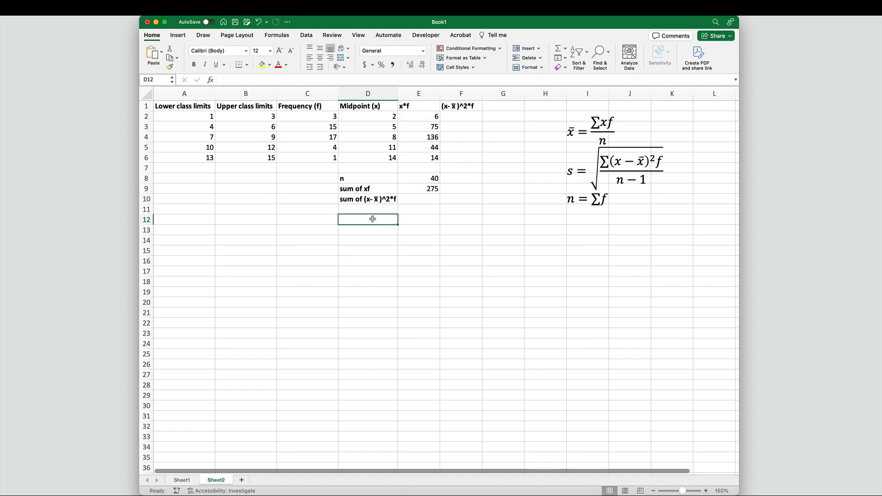
type("est")
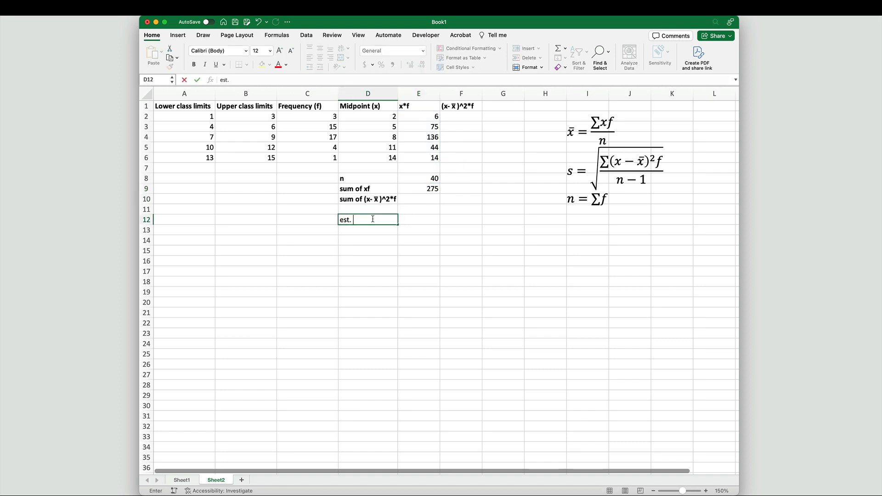
type(". s. mean")
type(" ;bar")
key("BackSpace")
key("BackSpace")
key("BackSpace")
type("xbar")
Step: Enter the formula =E9/E8 next to the estimated mean label to divide sum of xf by n
left_click(432, 221)
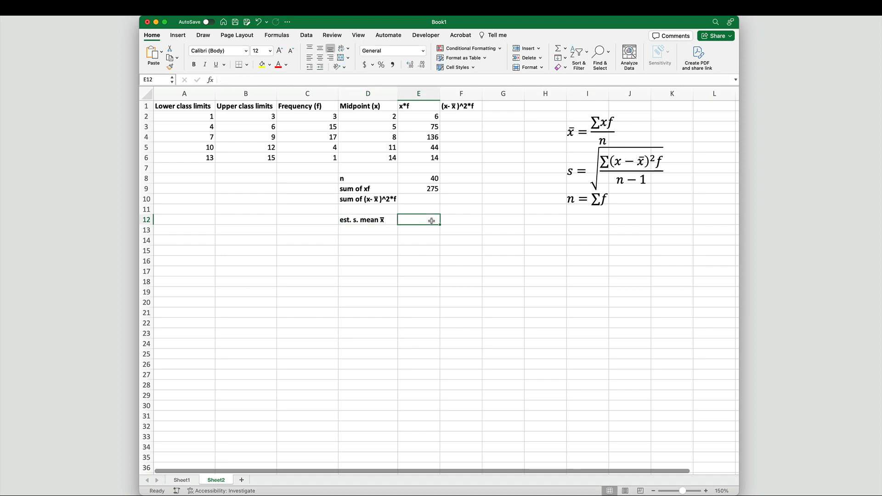
type("=")
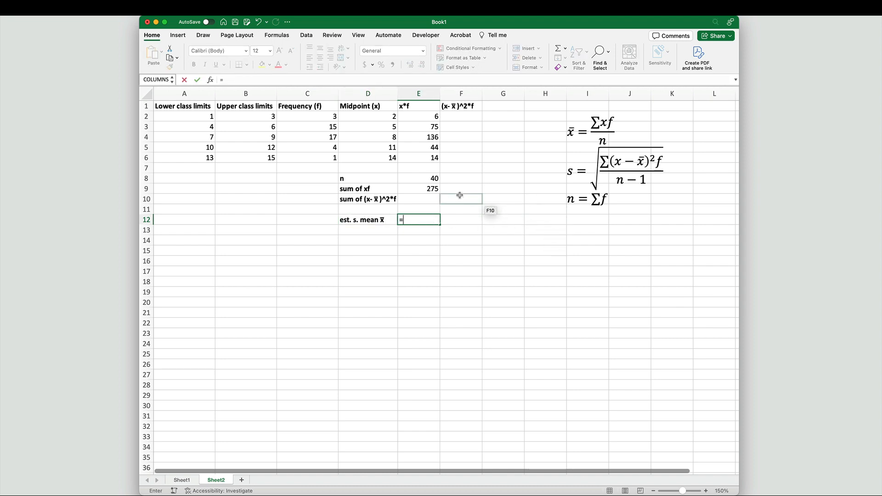
left_click(435, 190)
type("/")
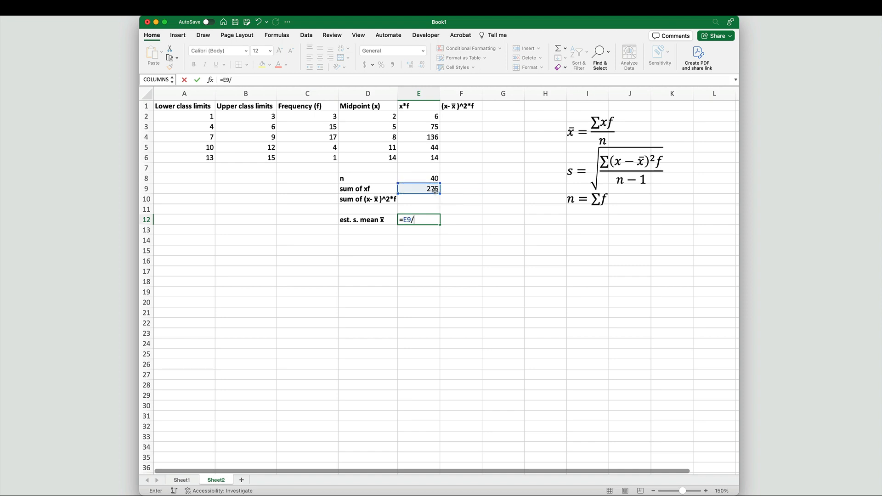
left_click(432, 179)
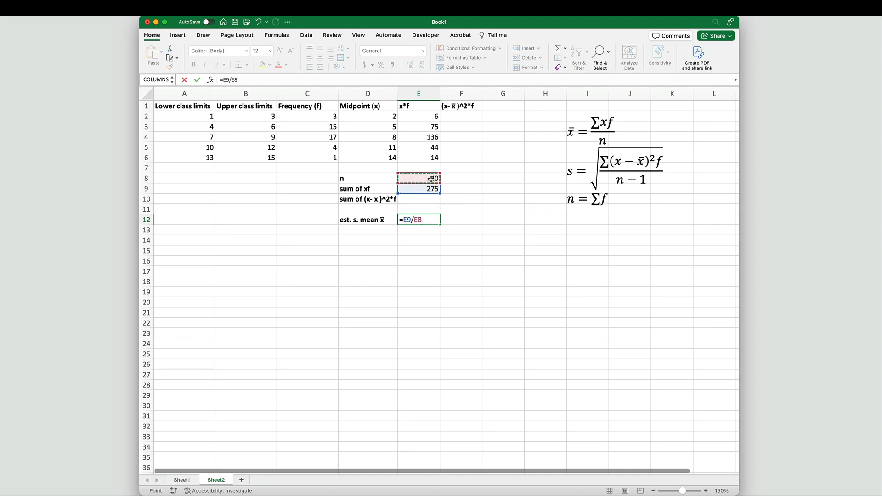
key("Return")
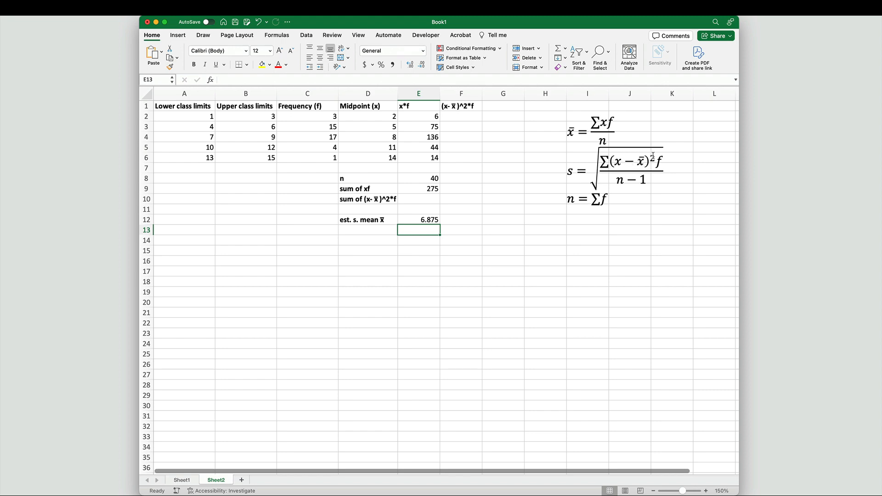
Step: Enter the formula =(D2-$E$12)^2*C2 in F2 for the first class's squared deviation times frequency
left_click(462, 119)
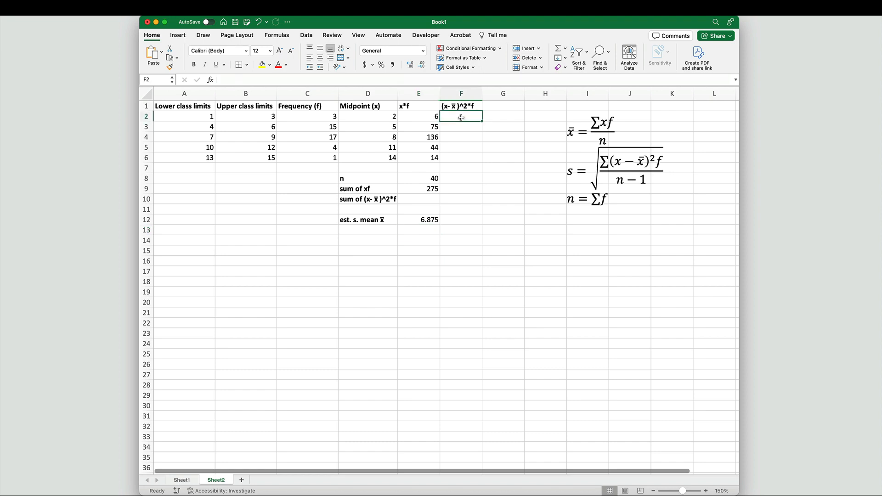
type("=(")
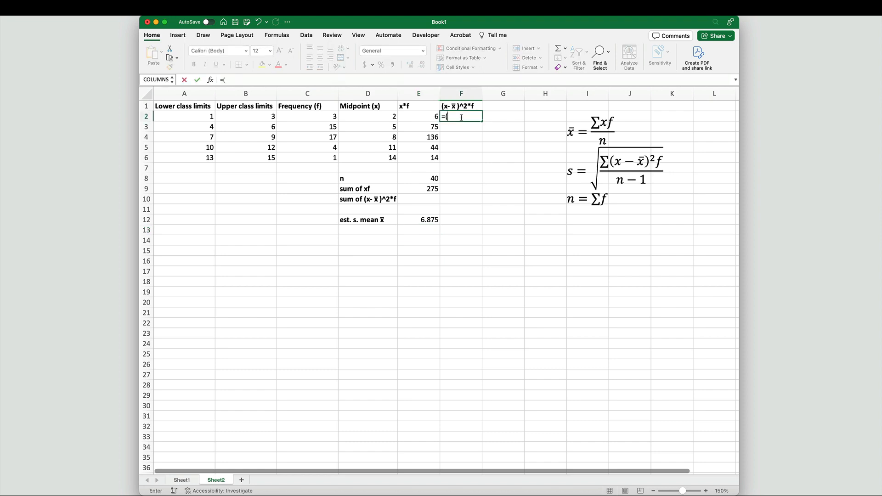
left_click(327, 117)
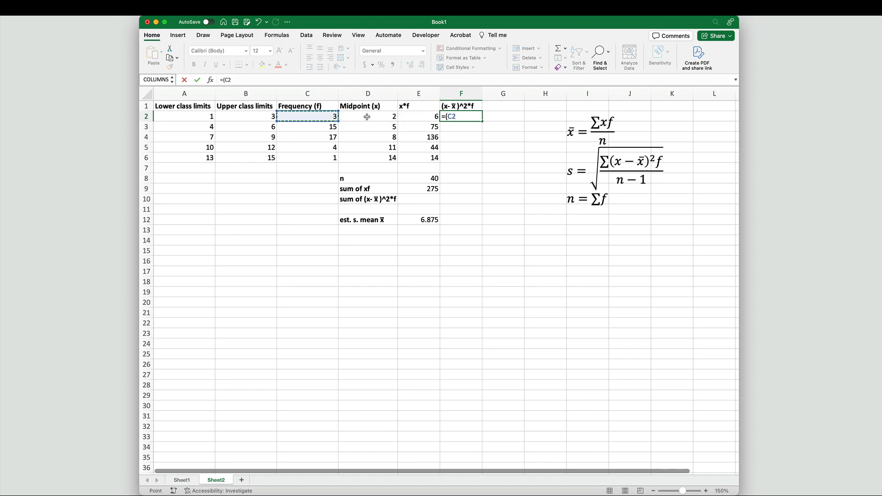
left_click(384, 117)
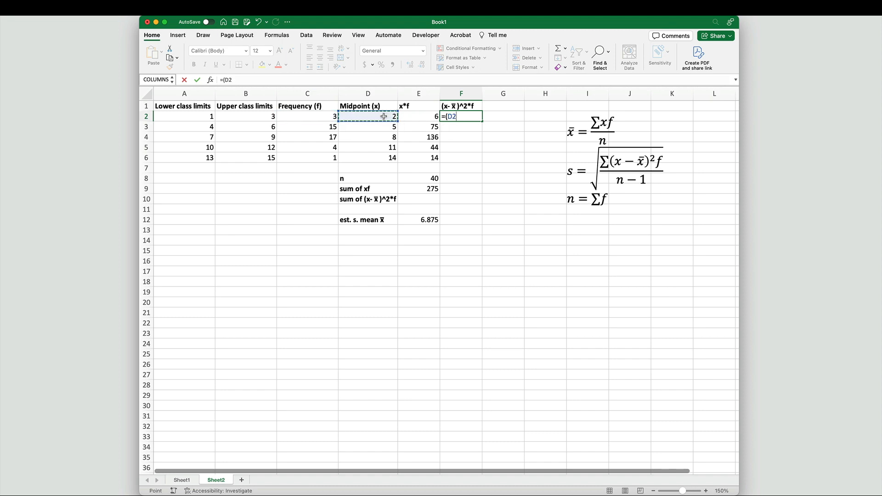
type("-")
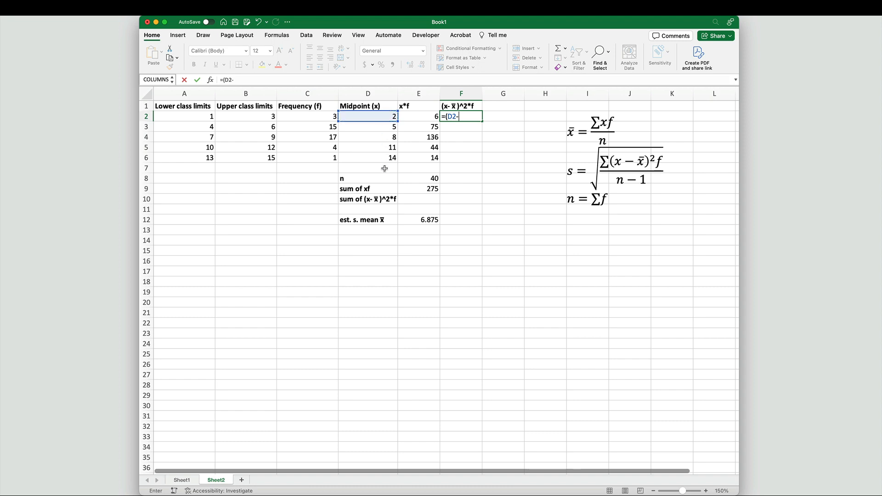
left_click(422, 220)
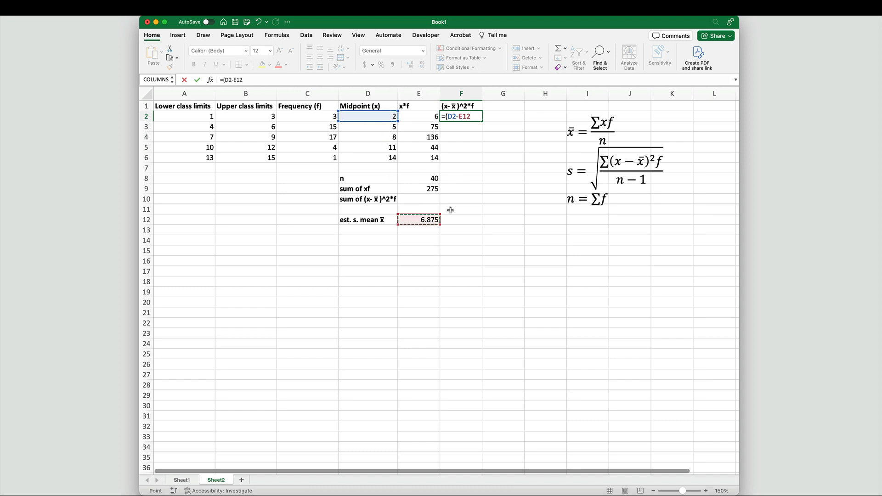
left_click(460, 119)
type("$E")
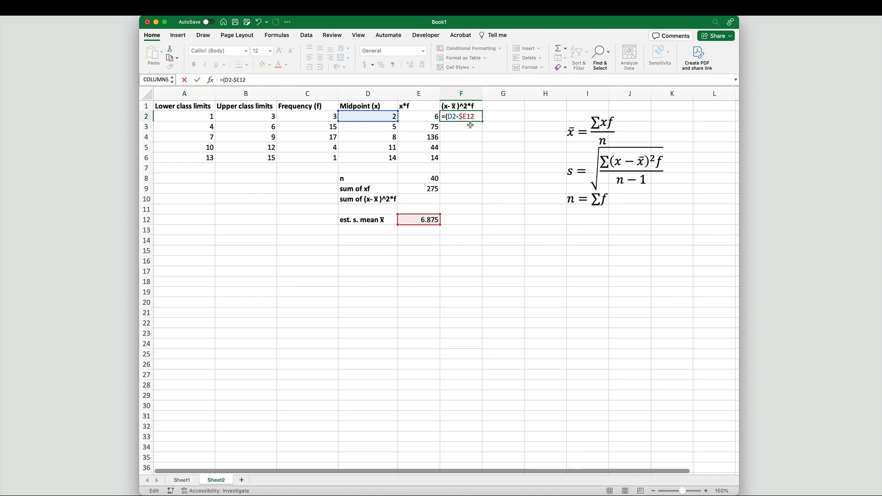
type("$")
type(")^2")
type("*")
left_click(322, 118)
key("Return")
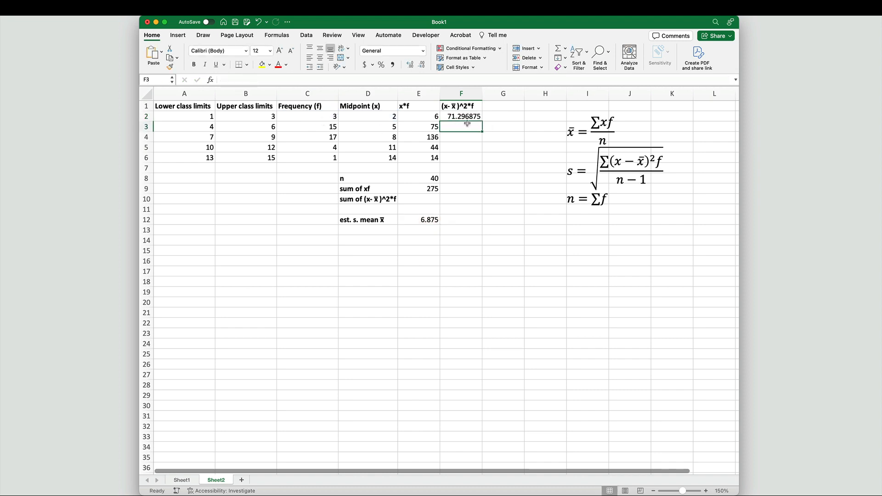
Step: Fill the F2 formula down through F6 and briefly toggle the formula view on and off
left_click(472, 117)
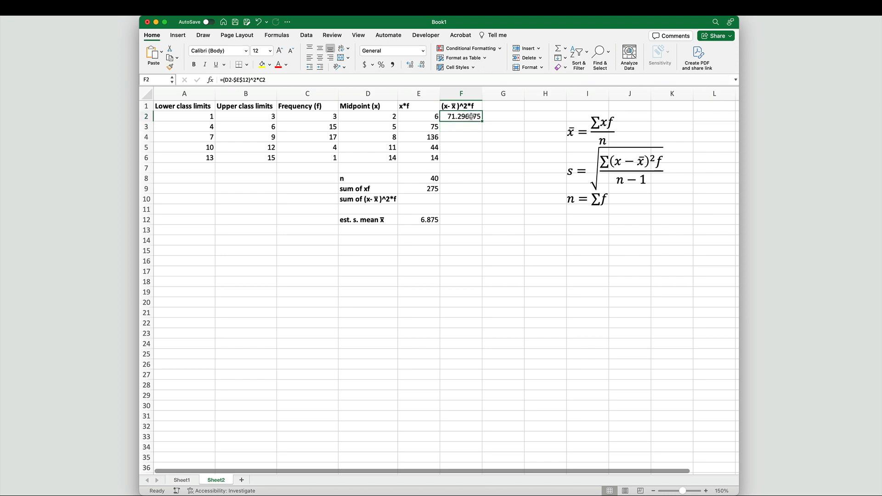
left_click_drag(482, 121, 482, 163)
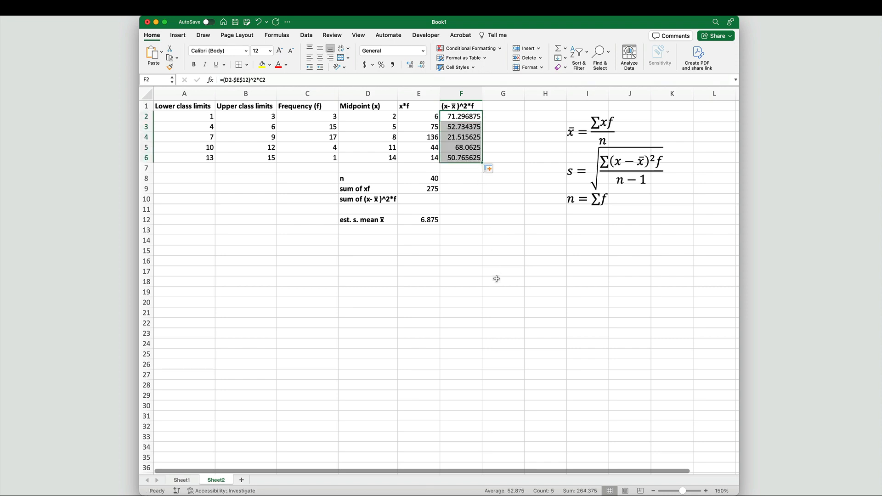
key("ctrl+grave")
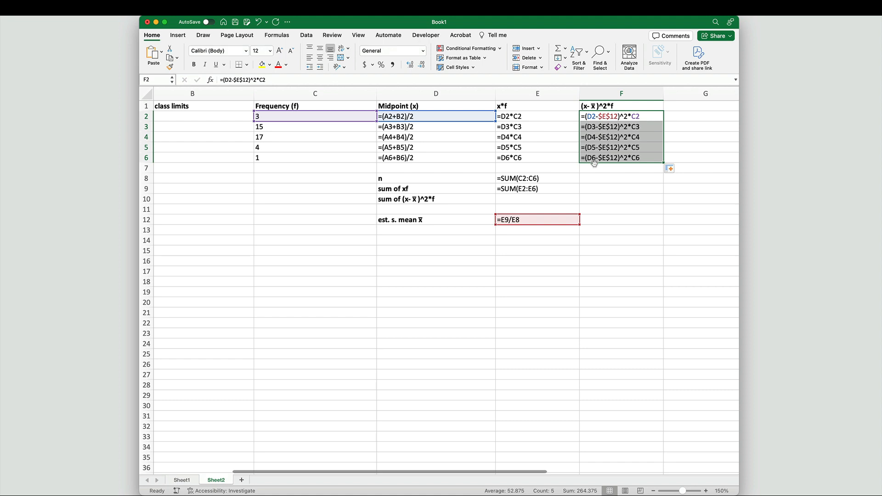
key("ctrl+grave")
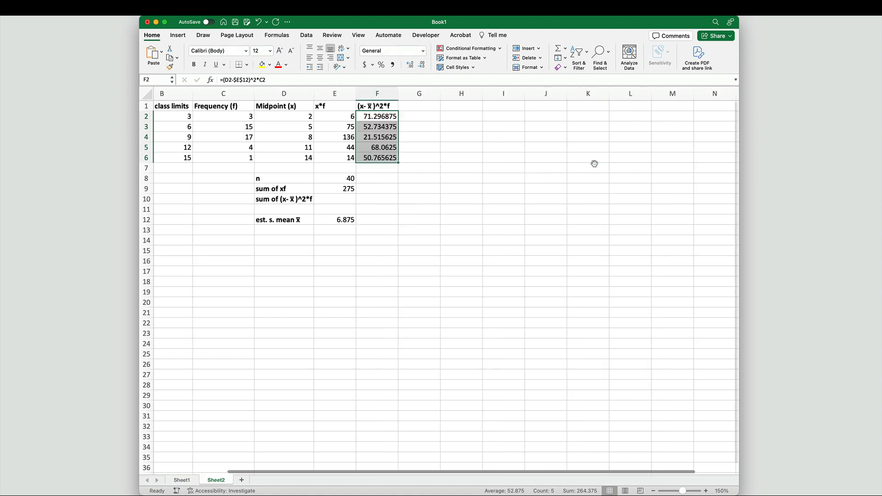
Step: Add the label "est. s. variance s^2" in D13 and widen column D to fit it
left_click(399, 209)
left_click(357, 291)
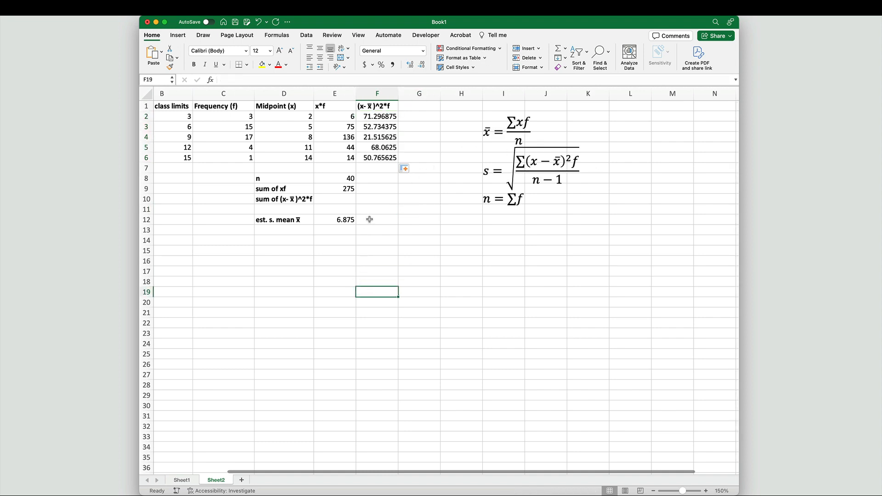
left_click(263, 232)
type("e")
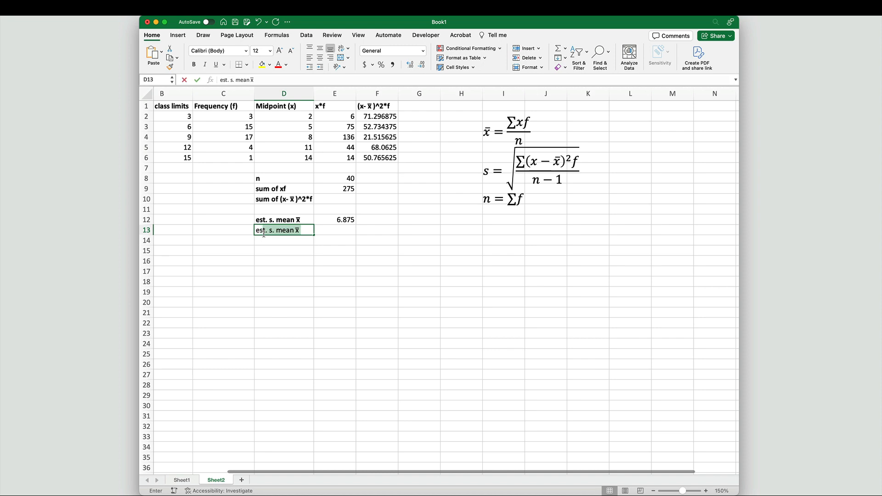
type("s")
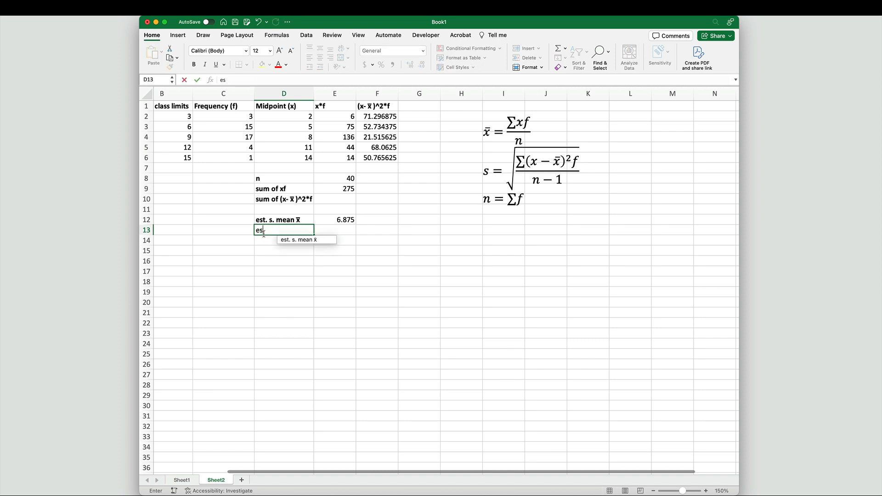
type("t. s. vari")
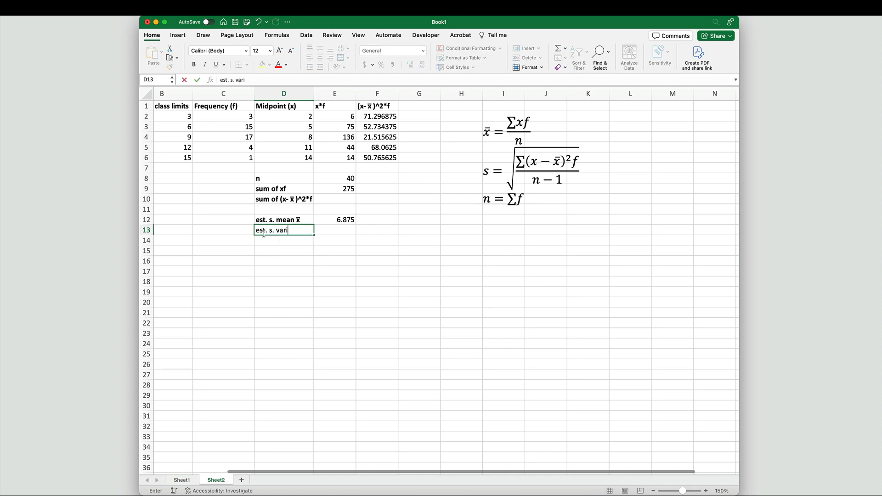
type("ance s^2")
key("Return")
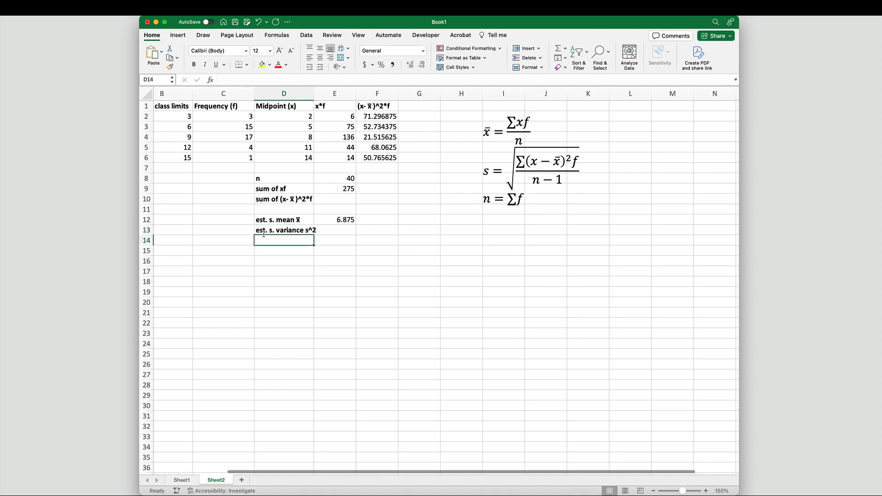
left_click_drag(319, 93, 325, 93)
left_click(356, 233)
type("=")
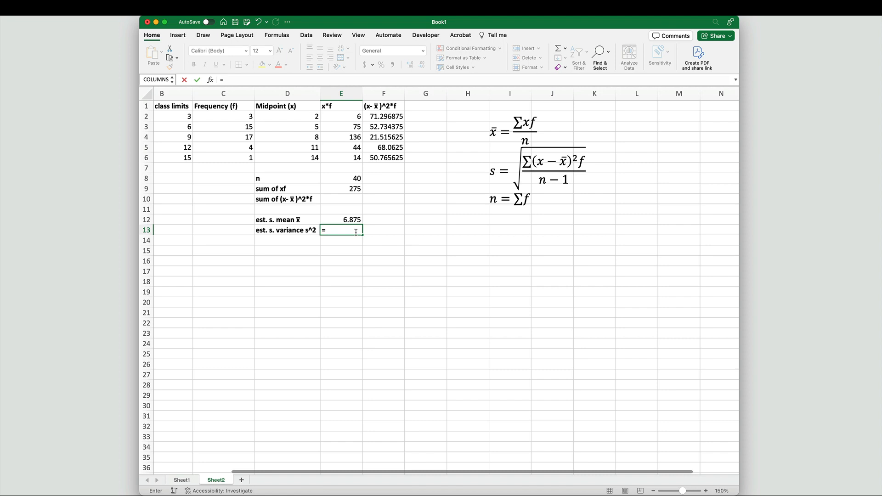
left_click_drag(362, 227, 363, 227)
left_click(345, 203)
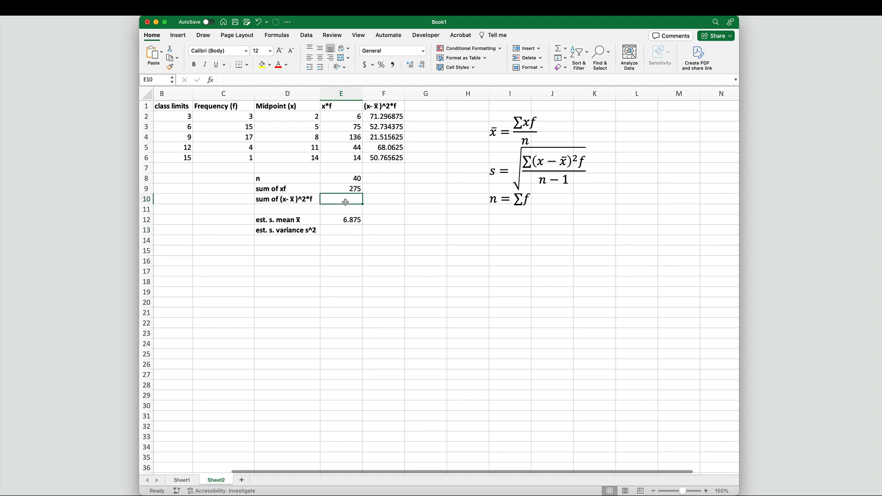
left_click_drag(376, 119, 376, 147)
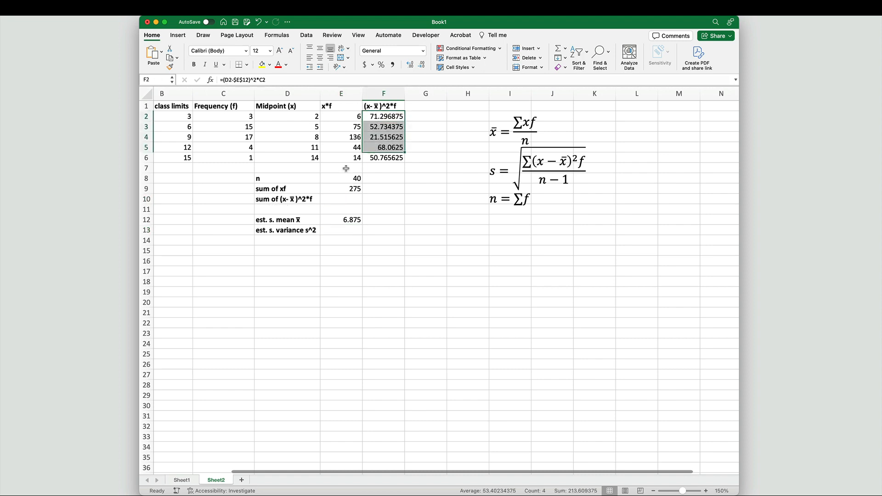
Step: Compute the sum of (x-x̄)^2*f beside its label as =SUM(F2:F6)
left_click(350, 199)
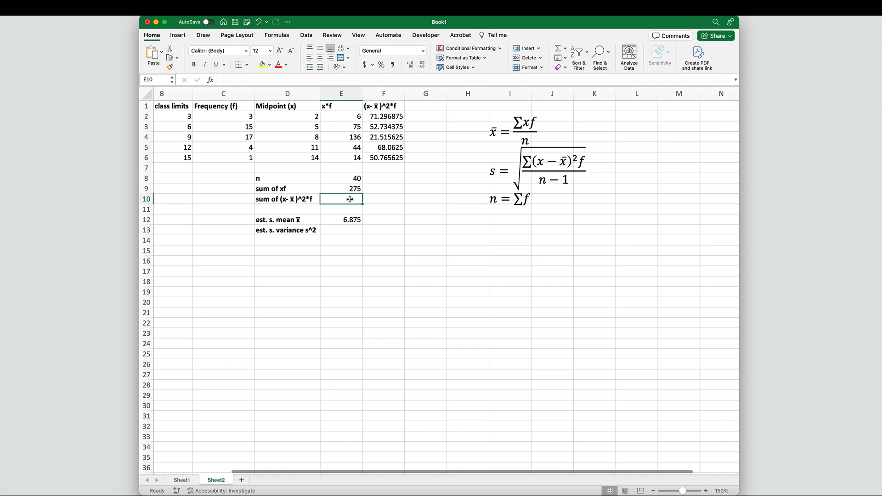
type("=")
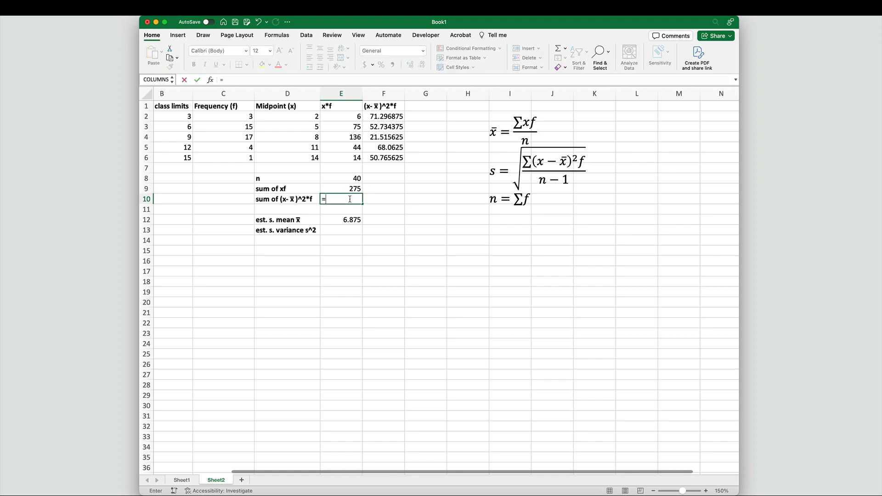
type("SUM(")
left_click_drag(384, 116, 383, 157)
type(")")
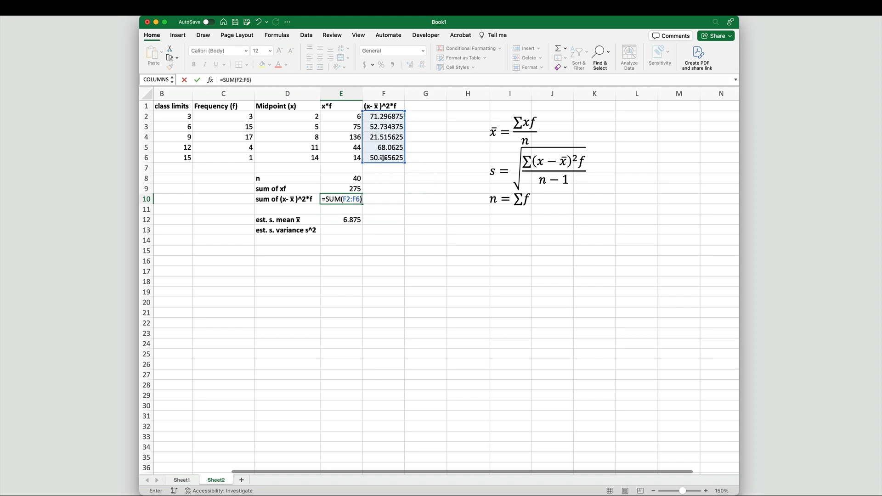
key("Return")
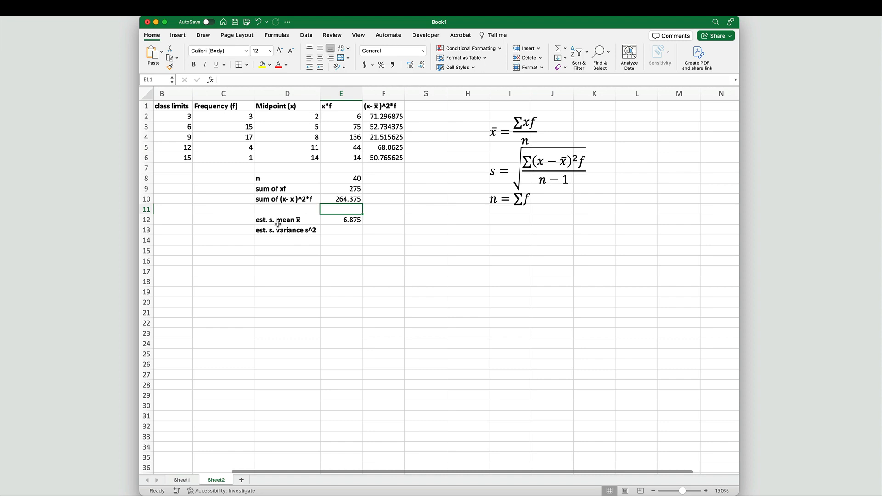
Step: Enter the variance formula =E10/(E8-1) beside the estimated variance label
left_click(340, 232)
type("=")
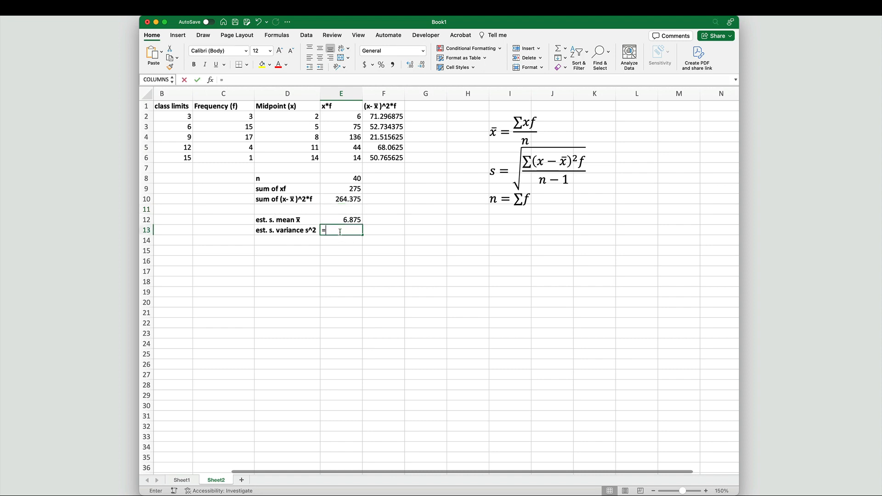
left_click(354, 197)
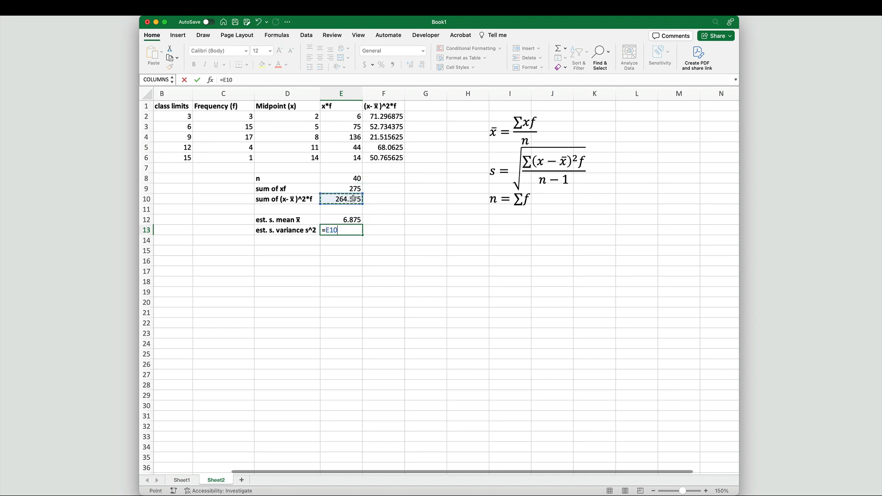
type("/(")
left_click(358, 181)
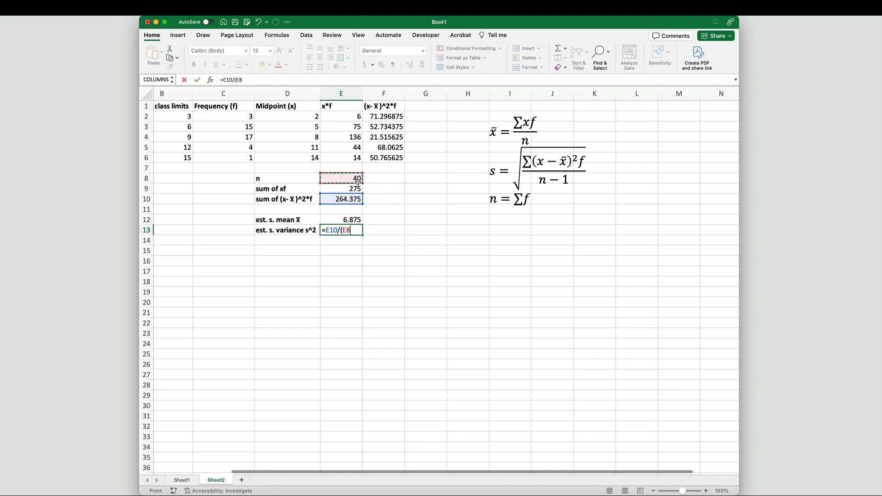
type("-1)")
key("Return")
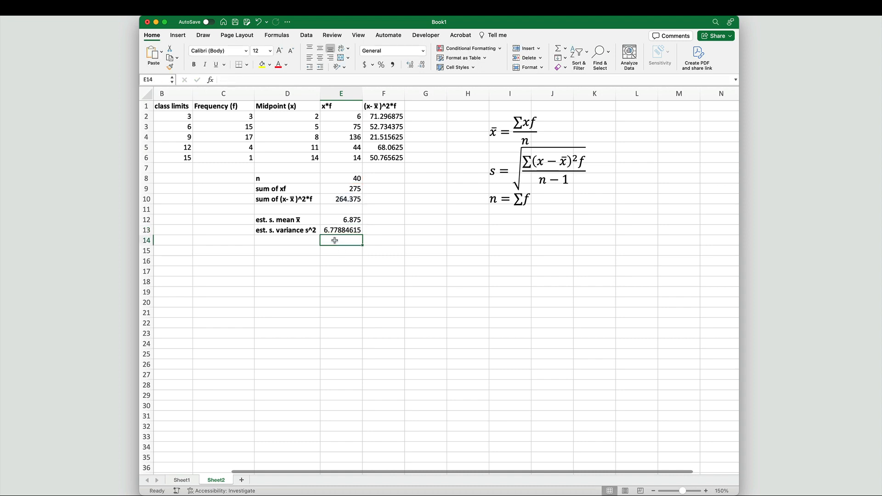
Step: Add the label "est. s. standard deviation" in D14 and widen column D to fit it
left_click(299, 239)
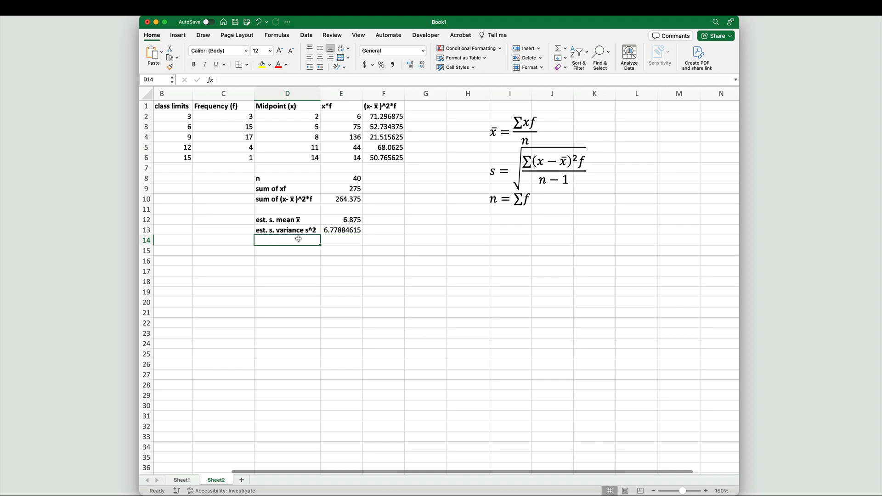
type("est.")
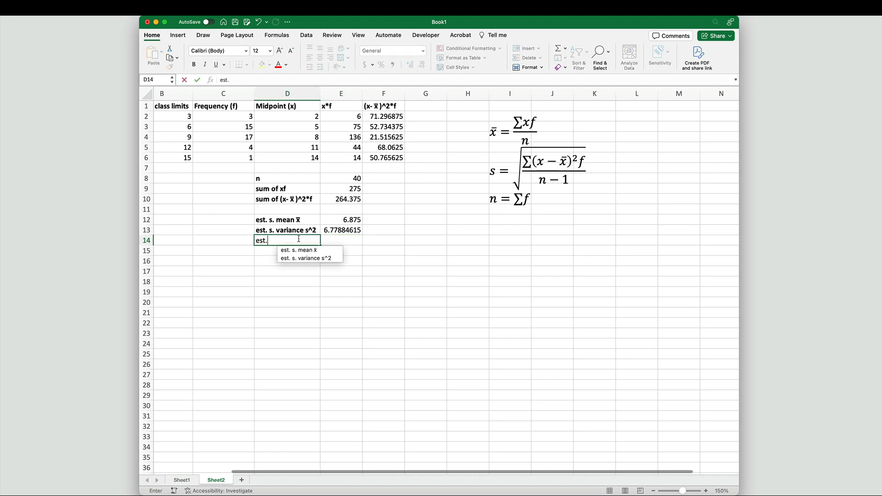
type(" s. st")
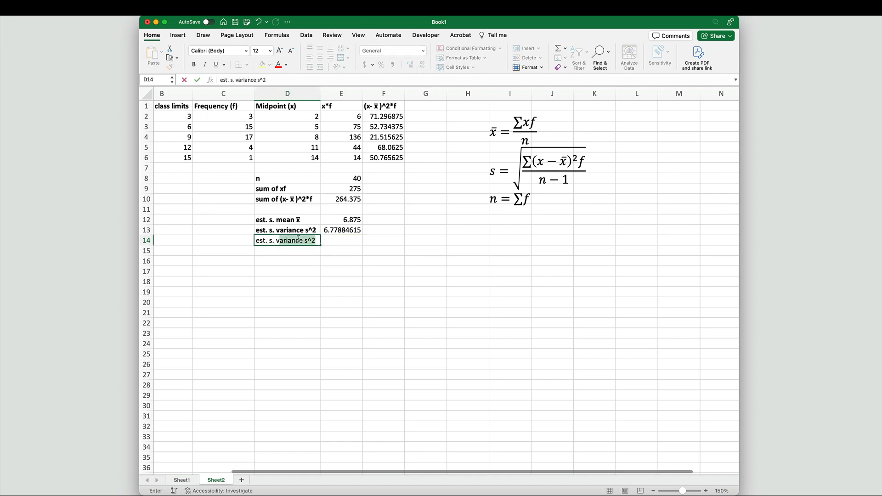
type("a")
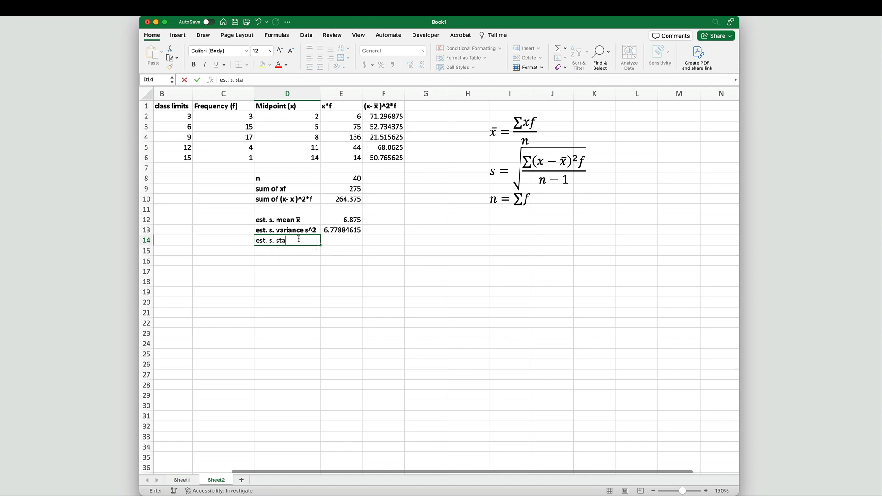
type("ndard deviation")
key("Return")
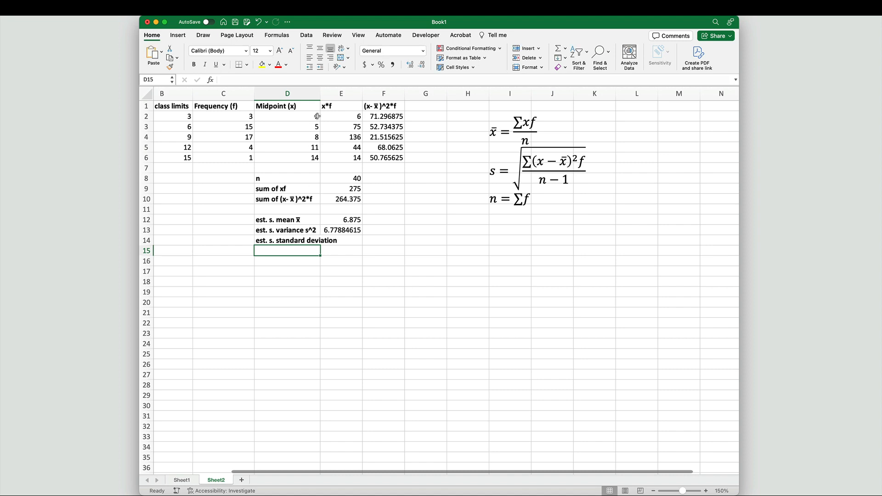
left_click_drag(320, 93, 341, 94)
Step: Enter the standard deviation formula =SQRT(E13) beside the estimated standard deviation label
left_click(363, 244)
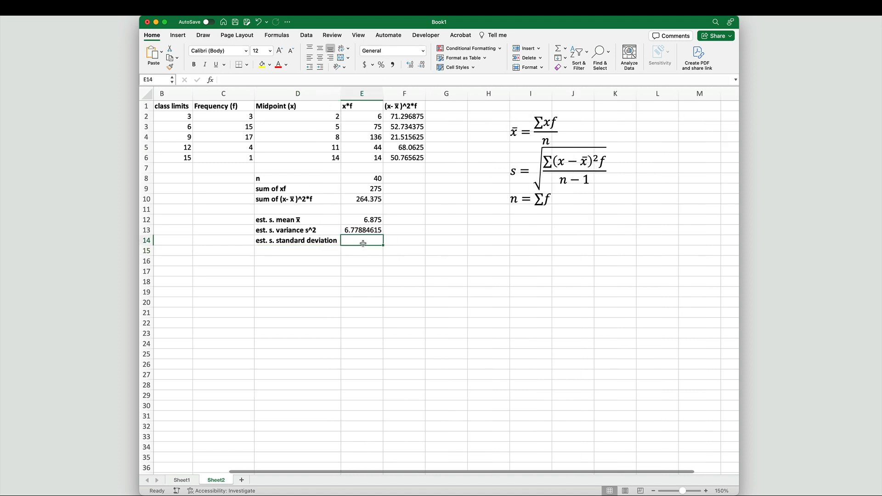
type("=sqrt")
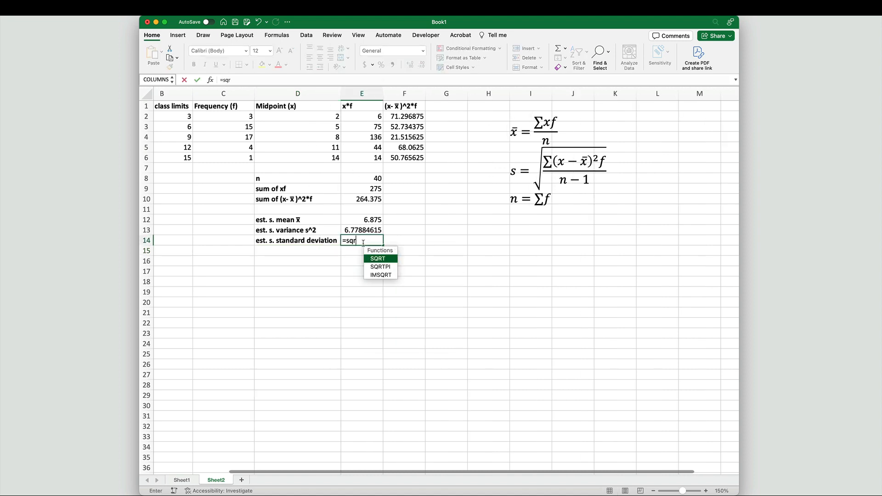
key("Tab")
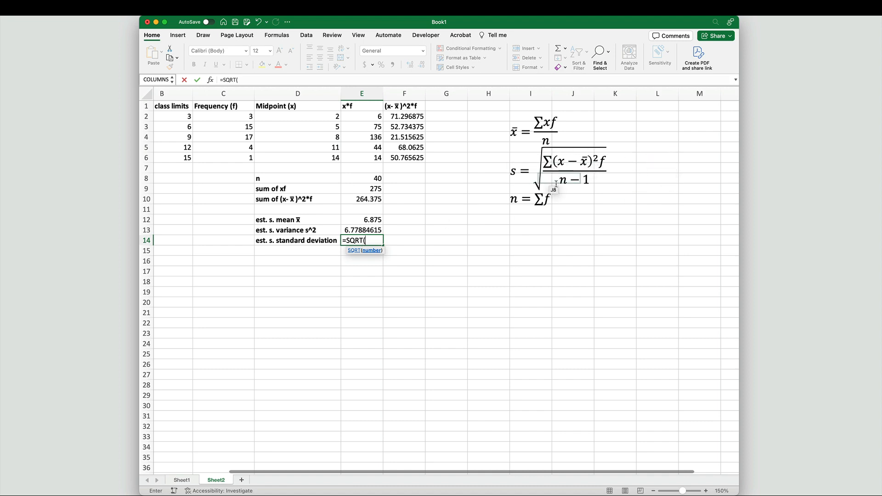
left_click(363, 229)
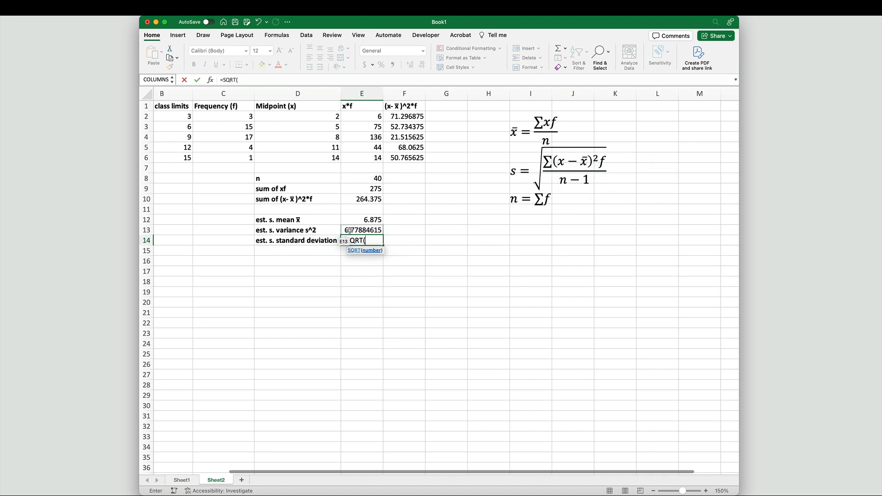
type(")")
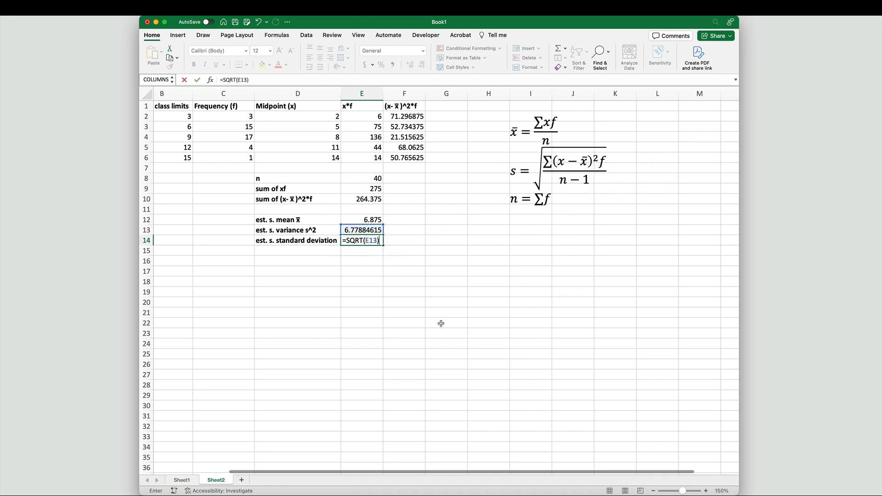
key("Return")
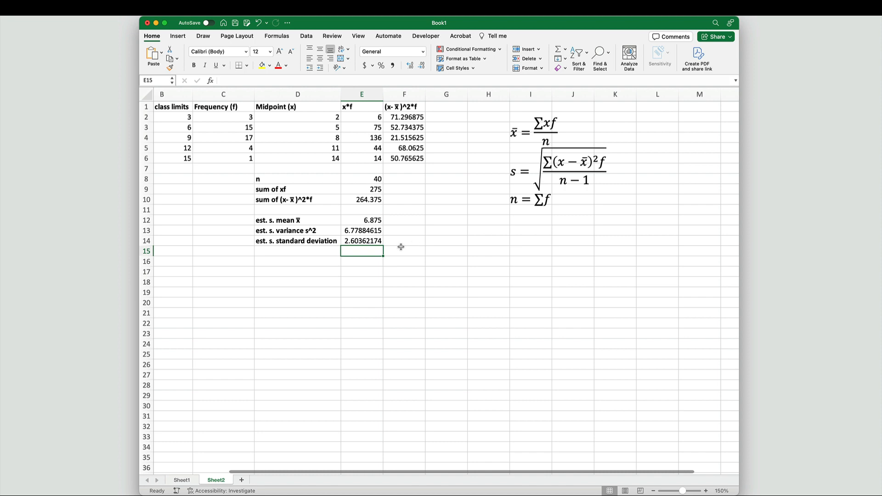
Step: Reduce the displayed decimals of the standard deviation result to one decimal place
left_click(360, 244)
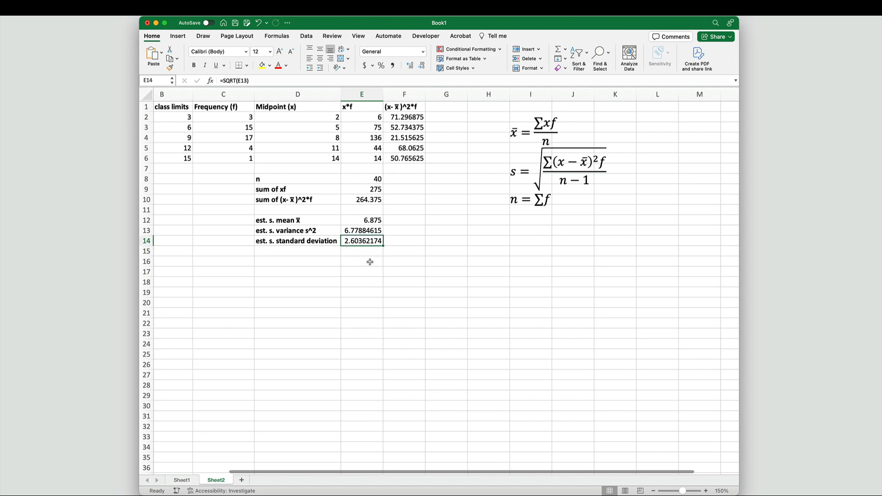
left_click(422, 65)
left_click(422, 65)
left_click(422, 65)
left_click(421, 66)
left_click(422, 66)
left_click(422, 66)
left_click(422, 66)
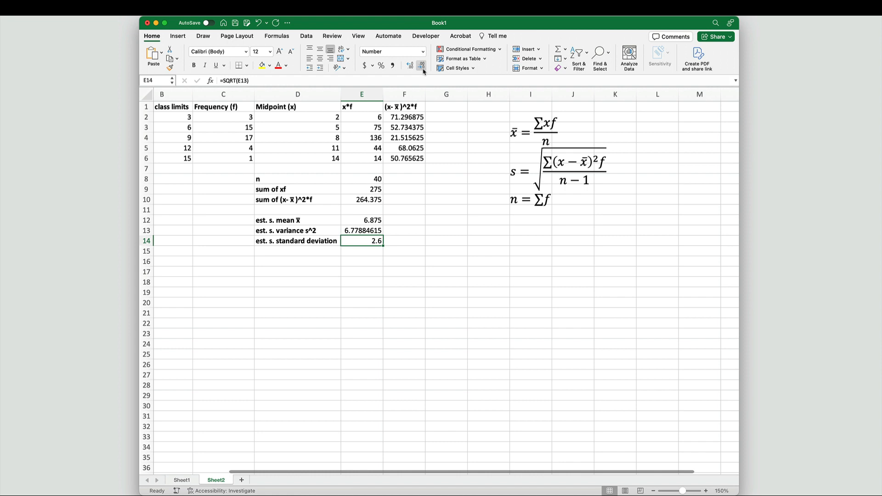
scroll(353, 293, "left", 4)
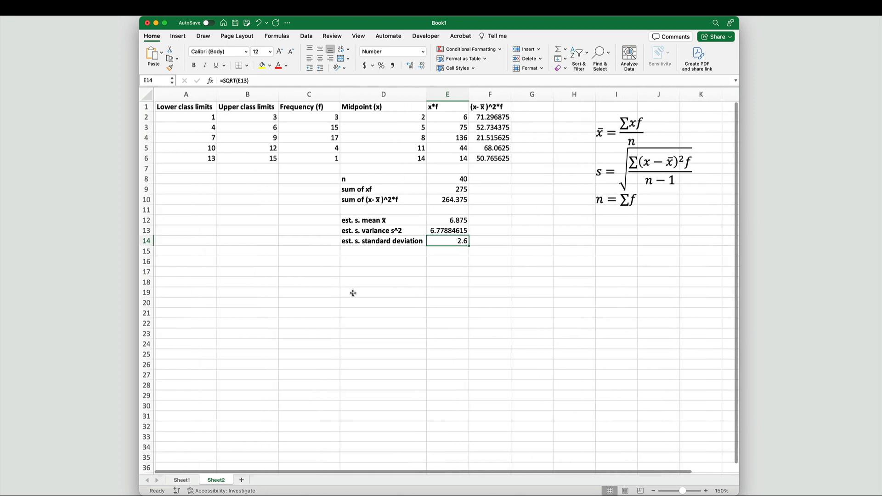
scroll(353, 293, "right", 2)
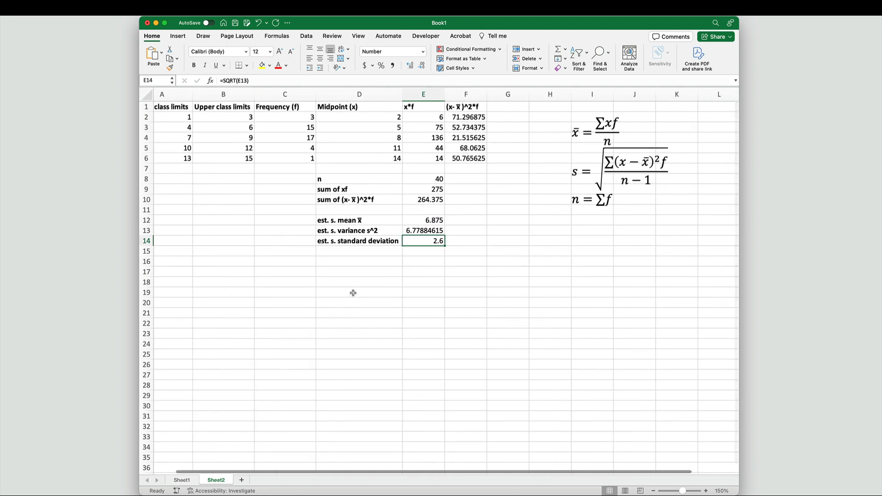